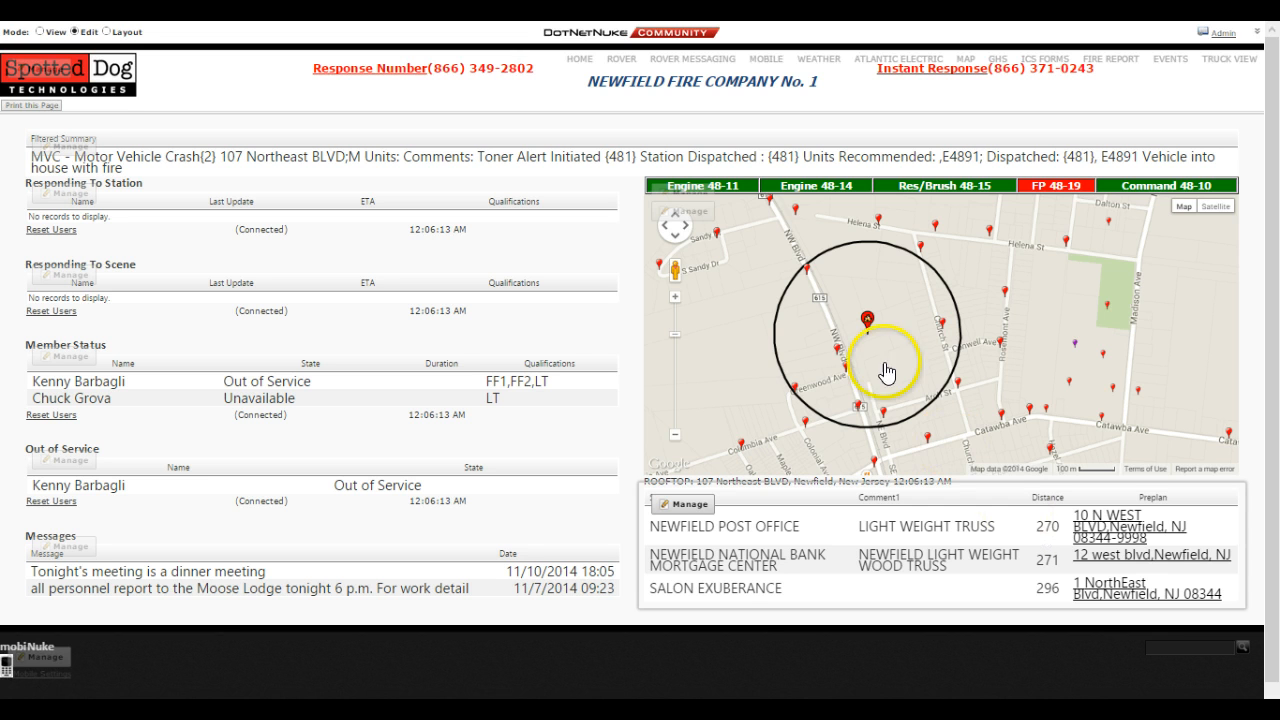
Step: Open the preplan document linked to the Newfield Post Office and look over its first page
{"action": "mouse_move", "coordinate": [872, 340]}
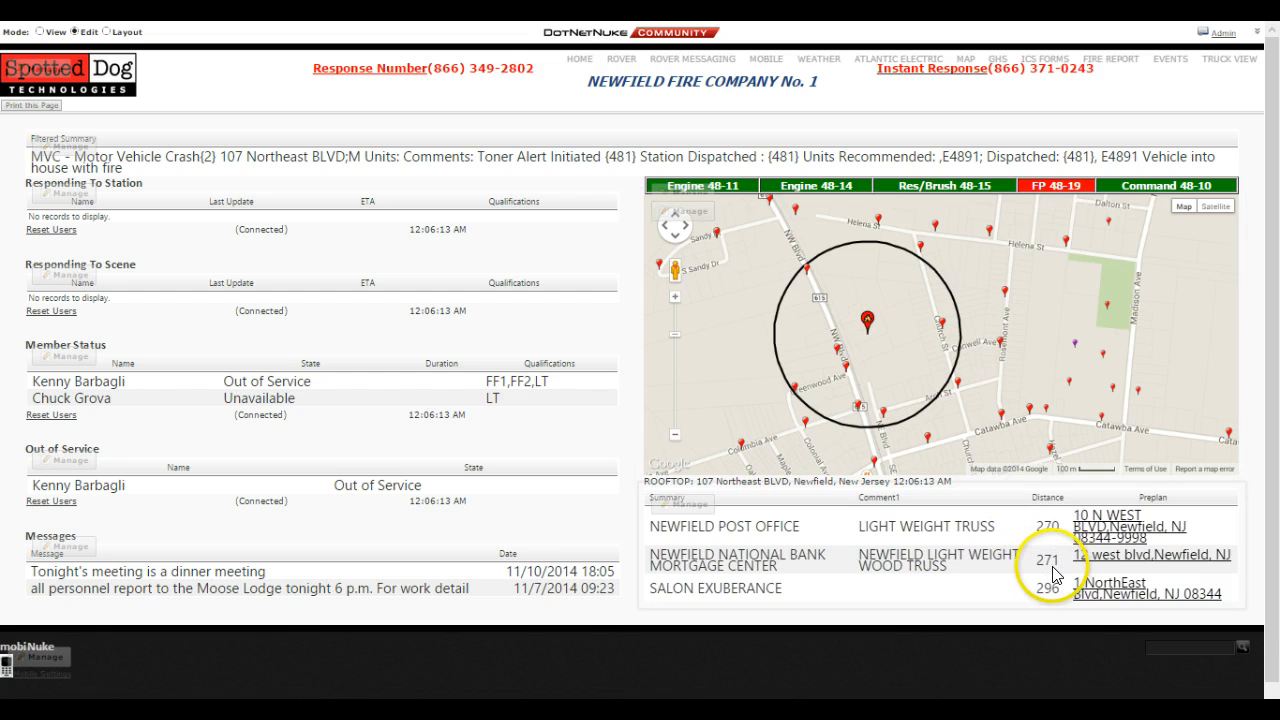
{"action": "left_click", "coordinate": [1058, 604]}
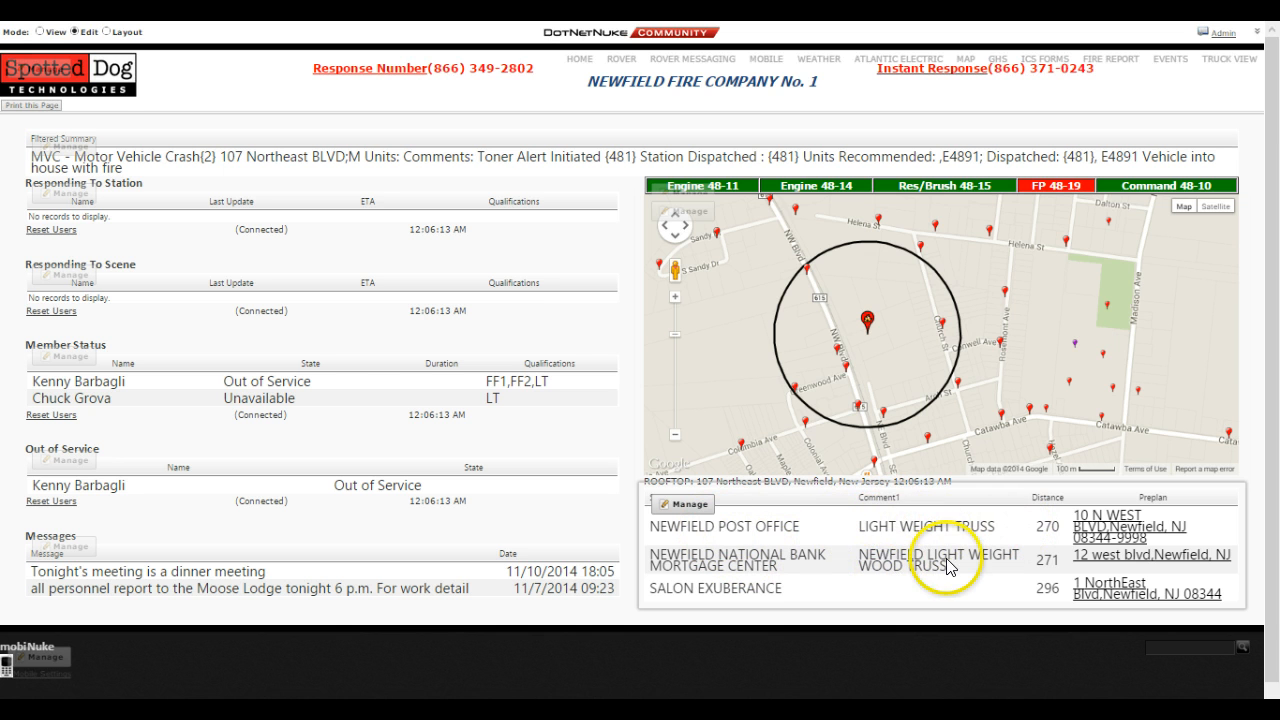
{"action": "left_click", "coordinate": [1108, 534]}
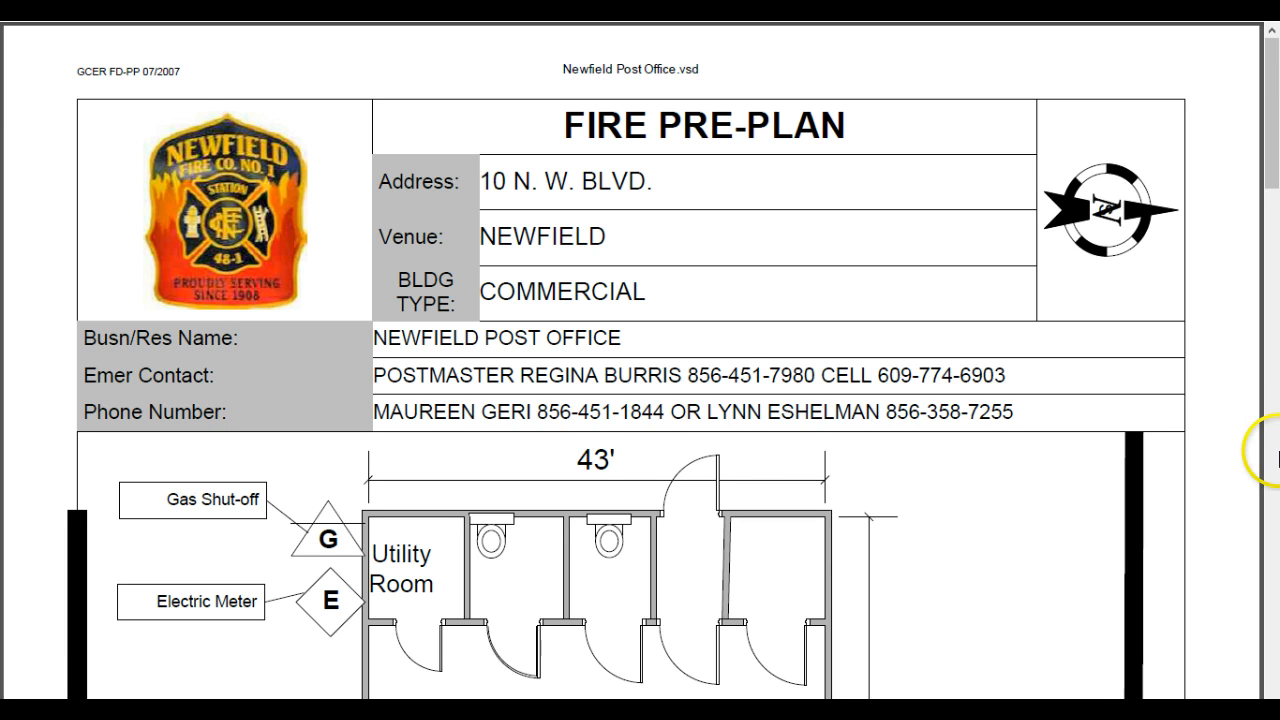
{"action": "scroll", "coordinate": [1272, 97], "scroll_direction": "down", "scroll_amount": 1}
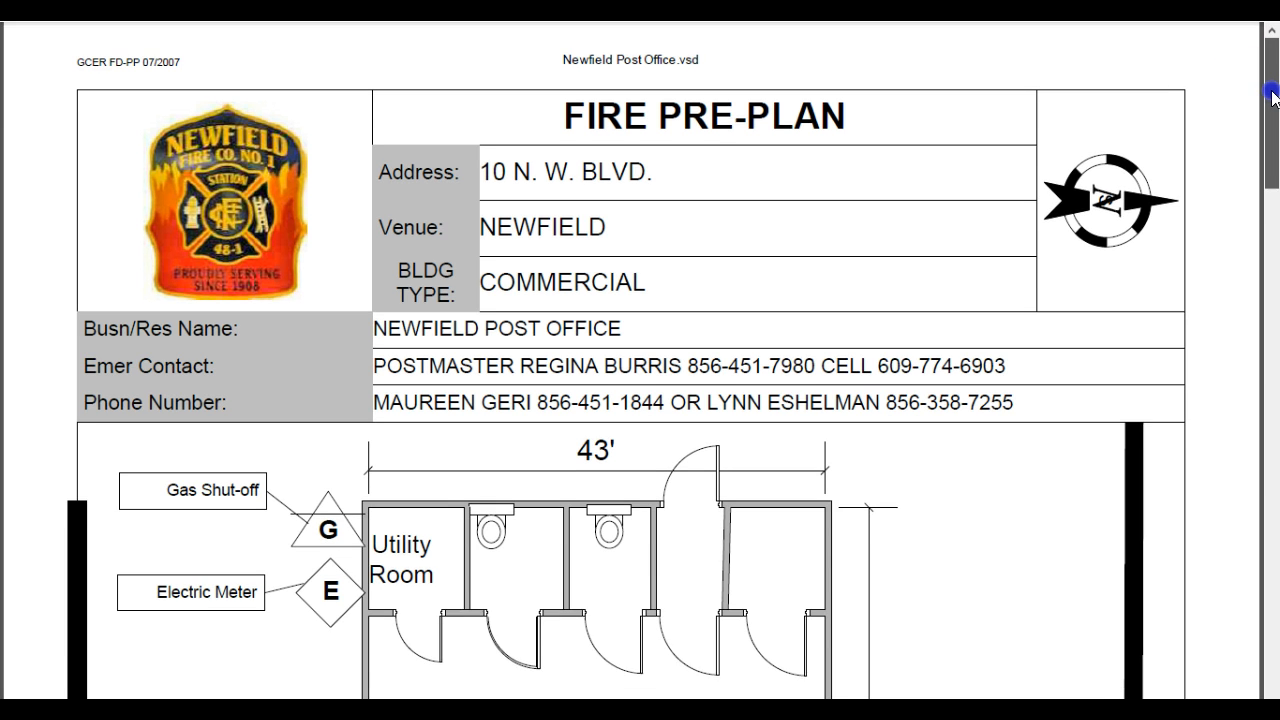
{"action": "mouse_move", "coordinate": [1274, 97]}
{"action": "left_mouse_down"}
{"action": "mouse_move", "coordinate": [1276, 320]}
{"action": "mouse_move", "coordinate": [1276, 91]}
{"action": "left_mouse_up"}
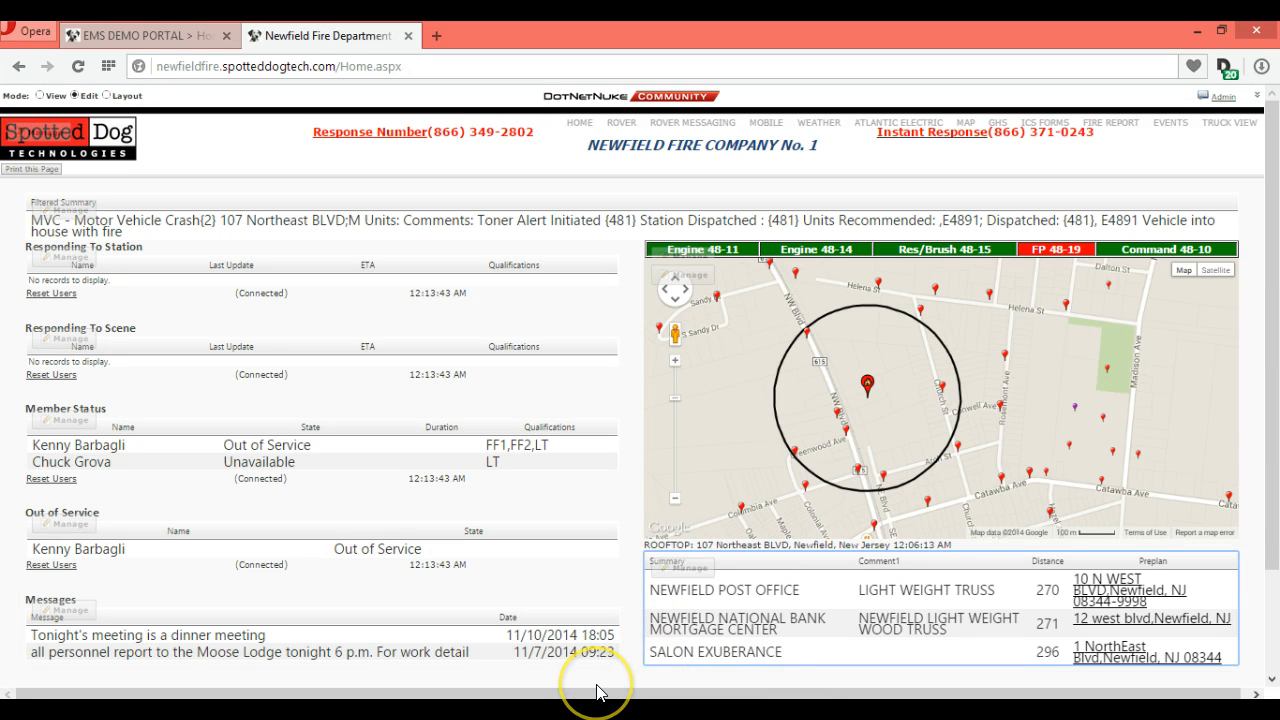
Step: Go to the ROVER preplan administration page and check which object types its list can be filtered by
{"action": "mouse_move", "coordinate": [620, 124]}
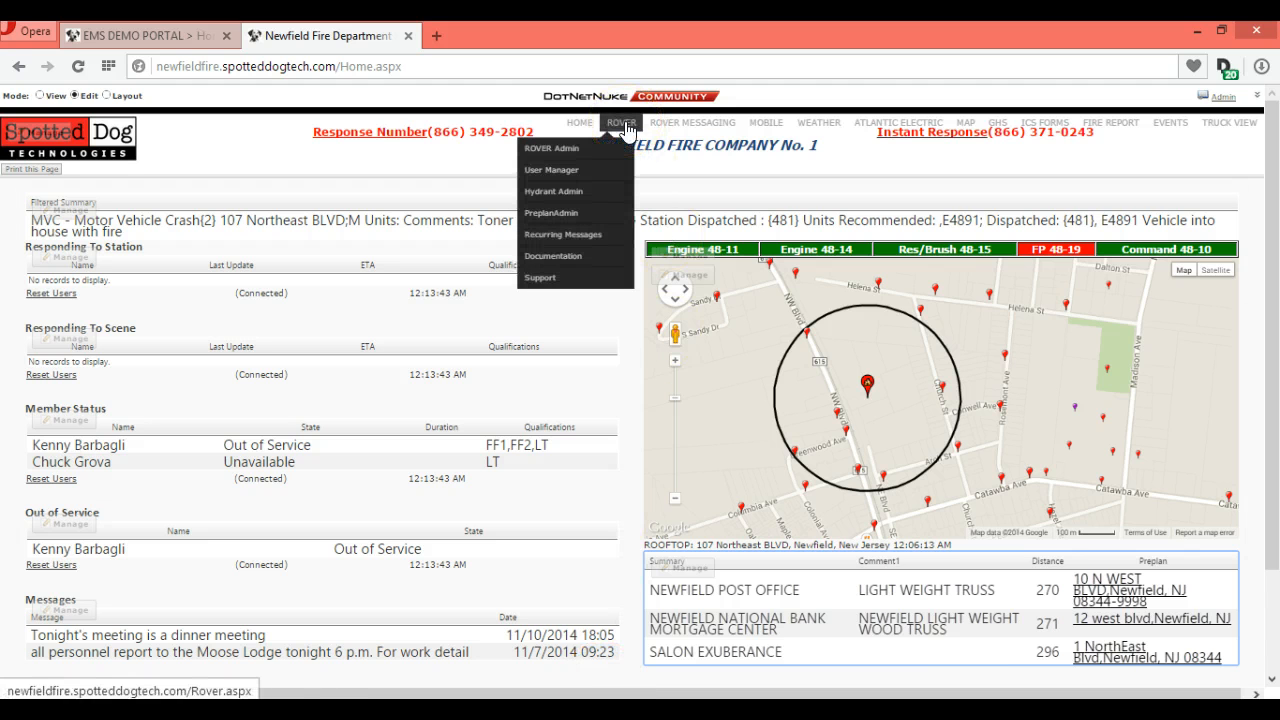
{"action": "left_click", "coordinate": [551, 213]}
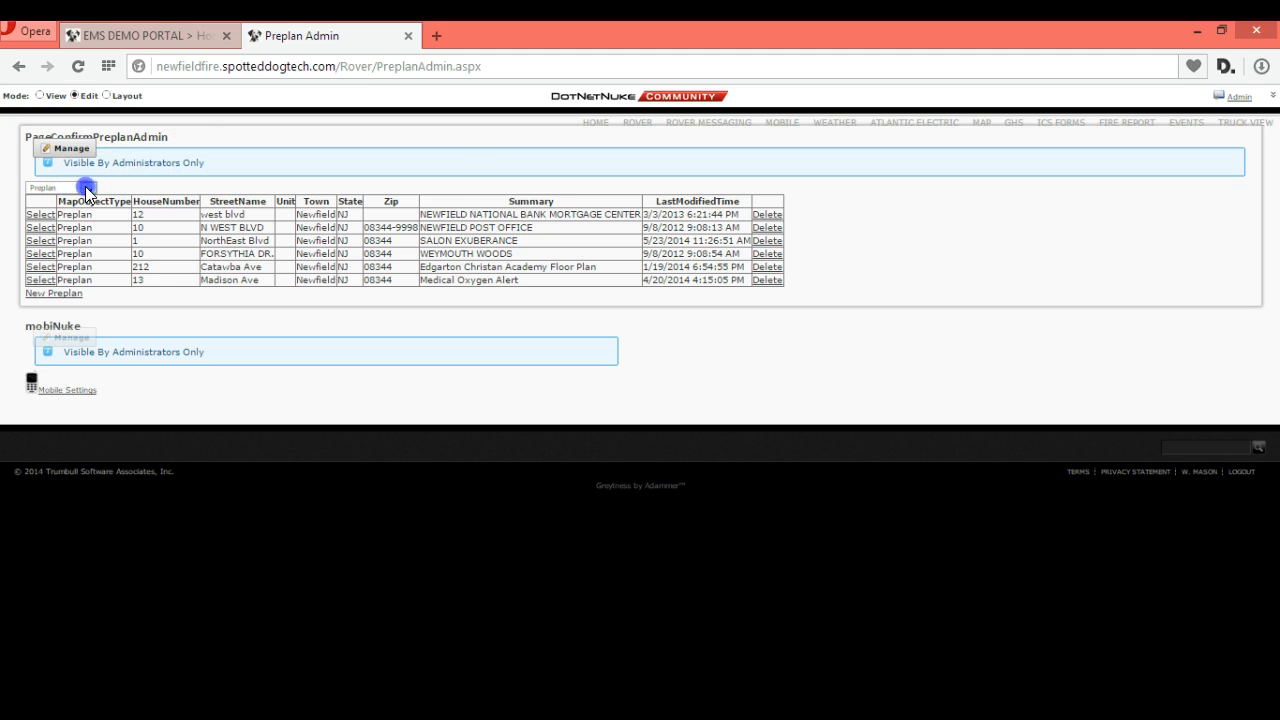
{"action": "left_click", "coordinate": [87, 194]}
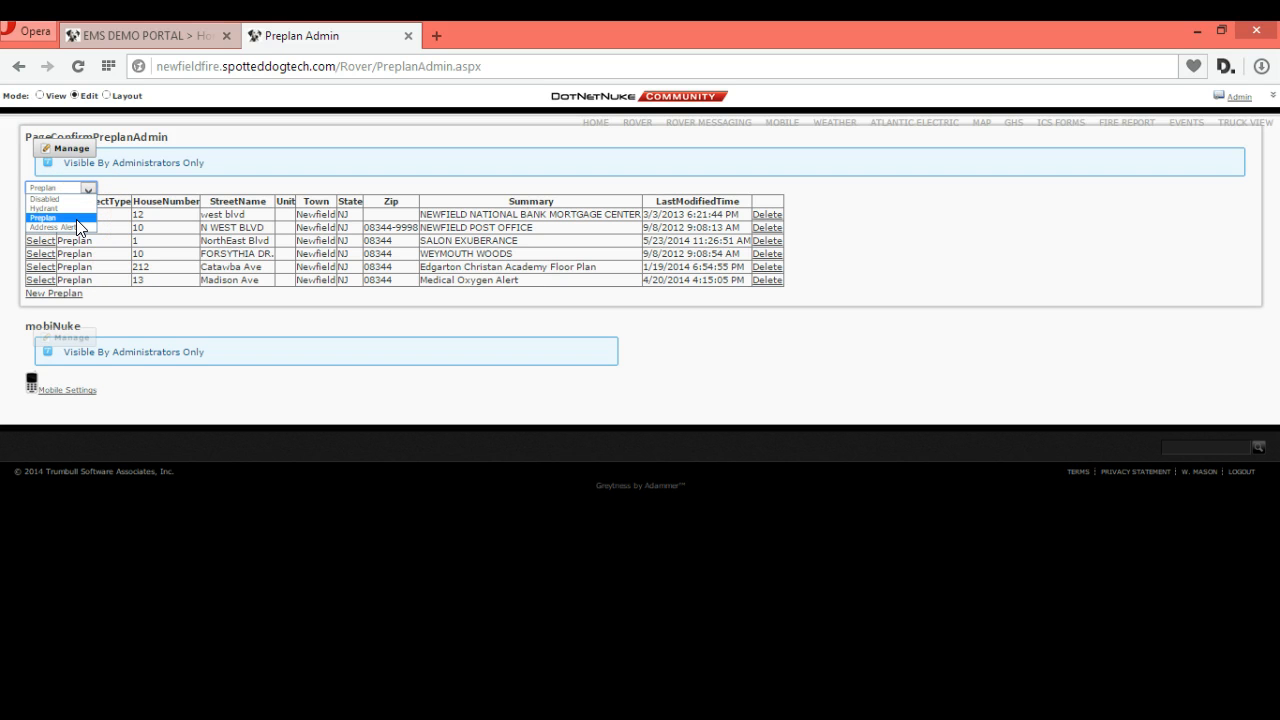
{"action": "left_click", "coordinate": [96, 186]}
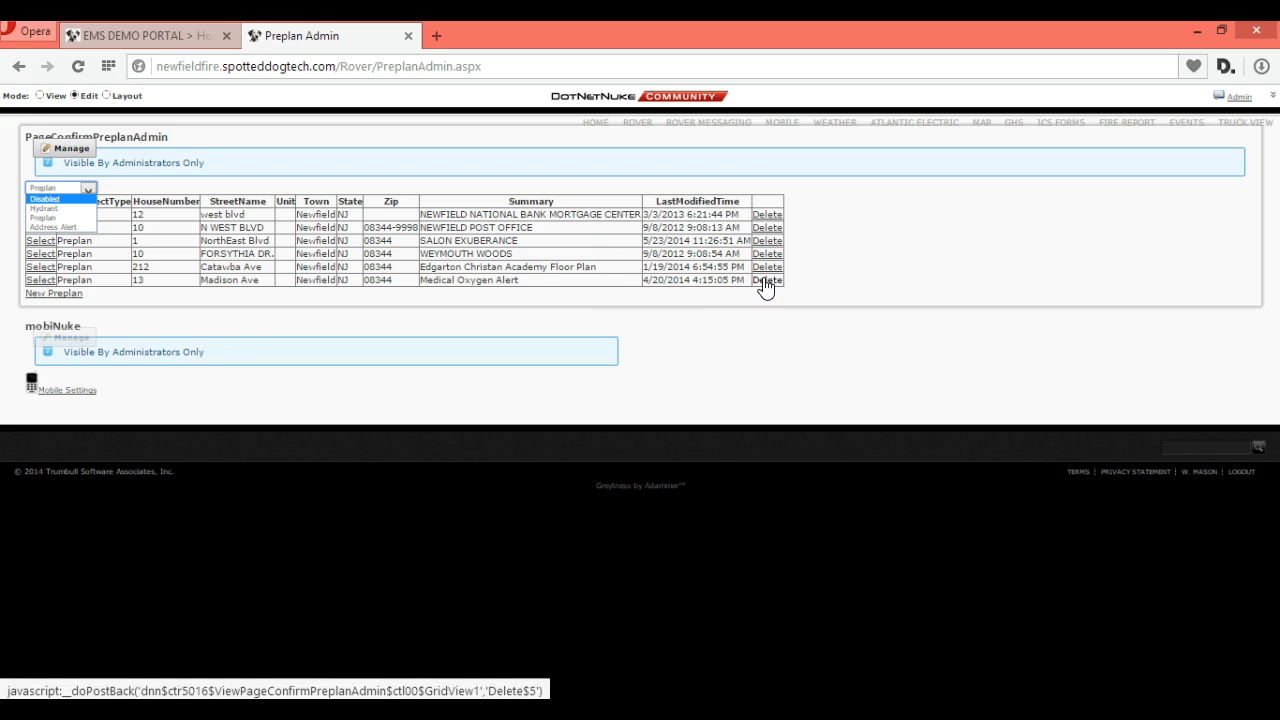
Step: Start a new preplan record and check its object type choices, keeping the type as Preplan
{"action": "left_click", "coordinate": [62, 294]}
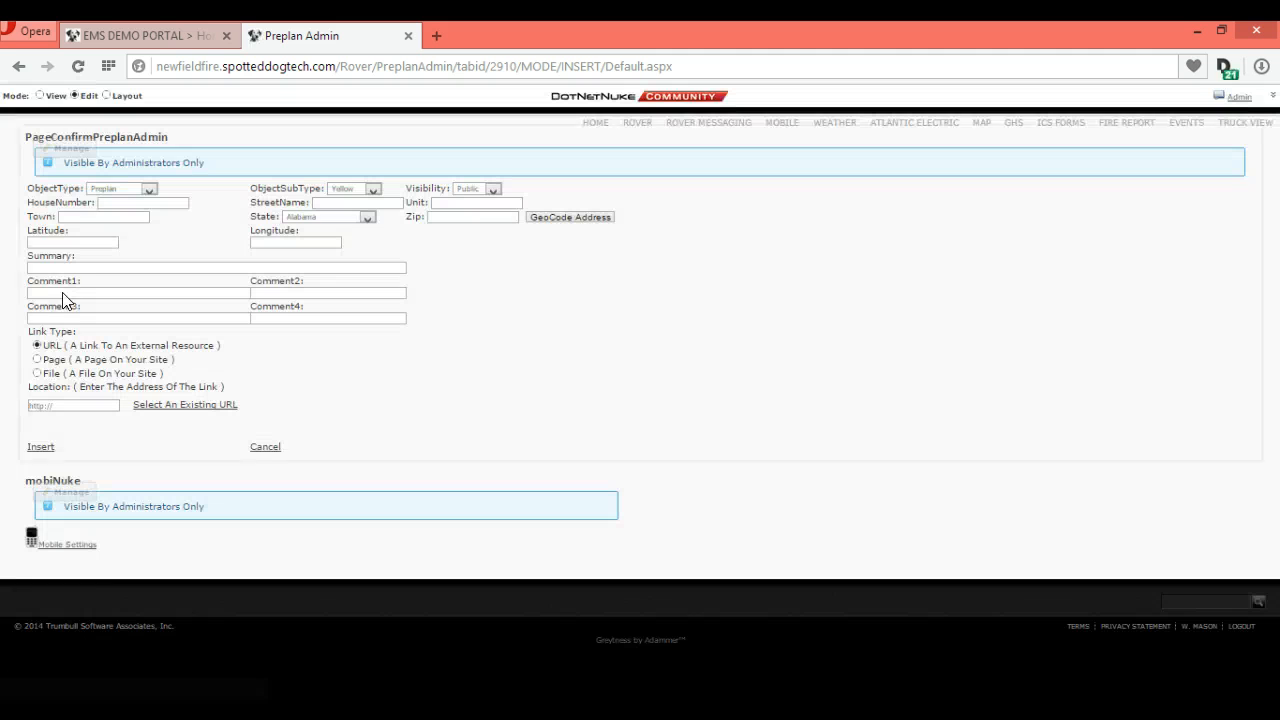
{"action": "left_click", "coordinate": [116, 265]}
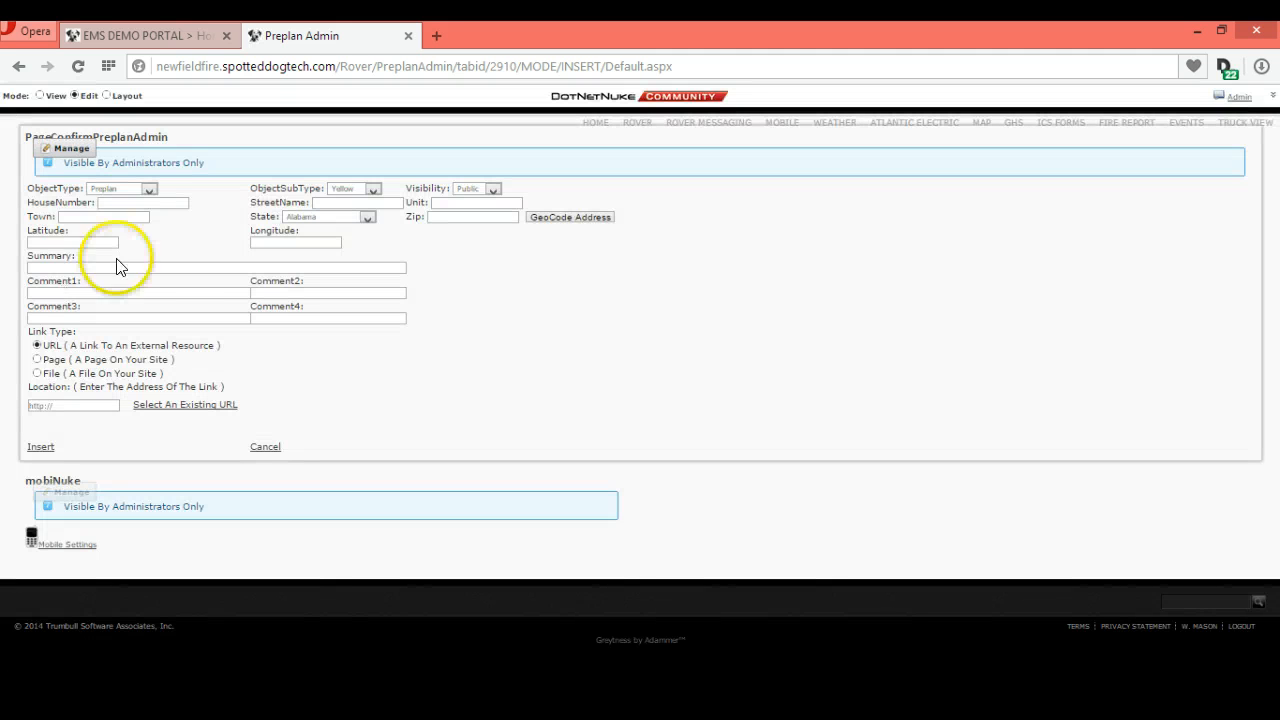
{"action": "left_click", "coordinate": [149, 189]}
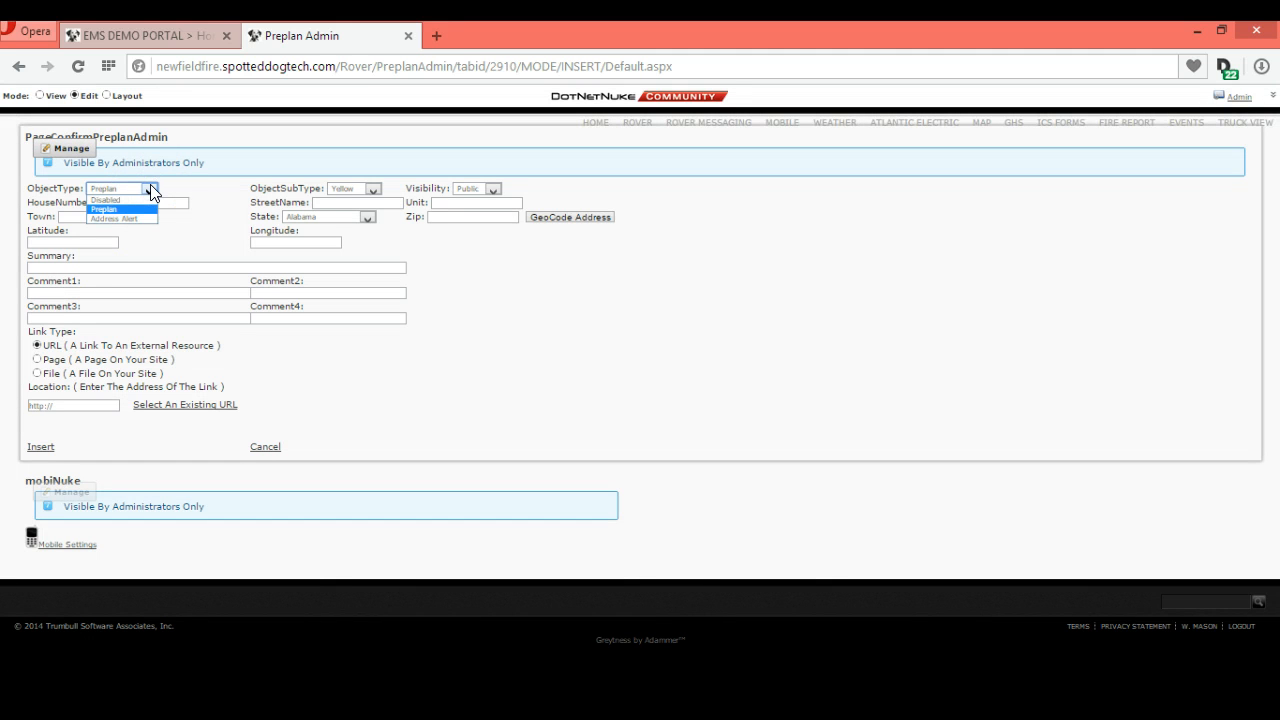
{"action": "left_click", "coordinate": [185, 188]}
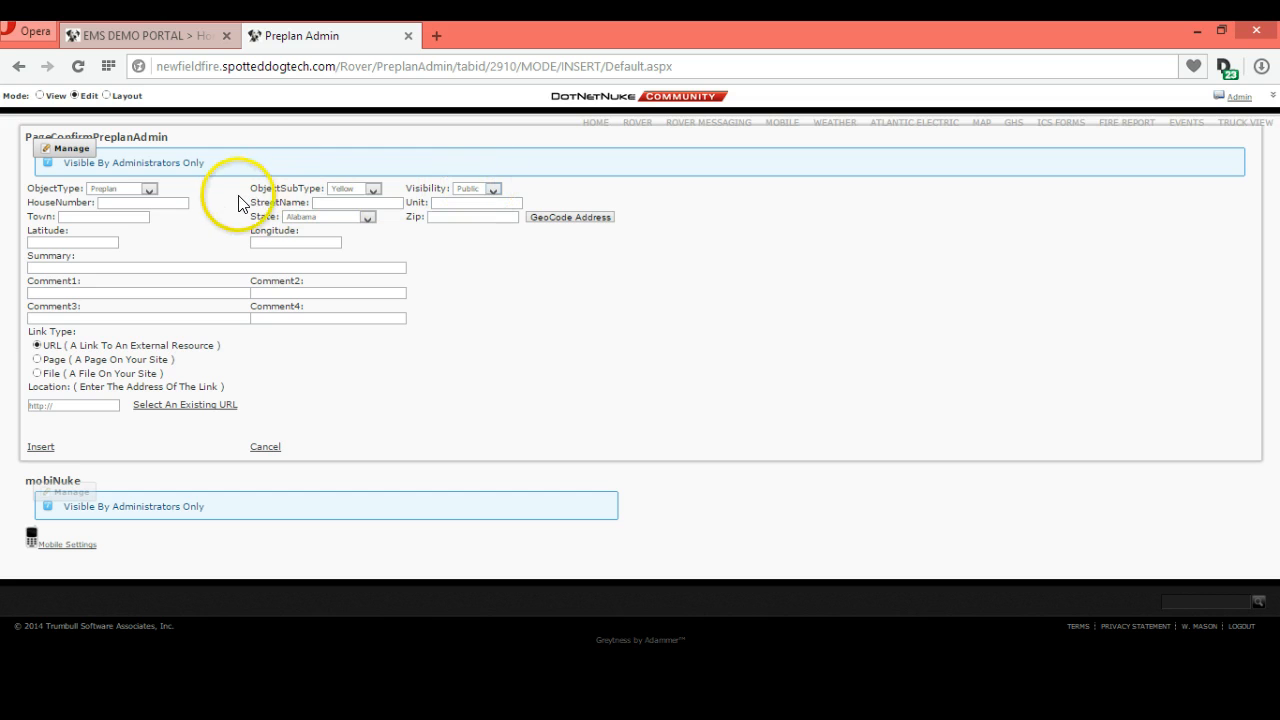
Step: Fill in the house number, street name and town of the new preplan's location
{"action": "left_click", "coordinate": [137, 203]}
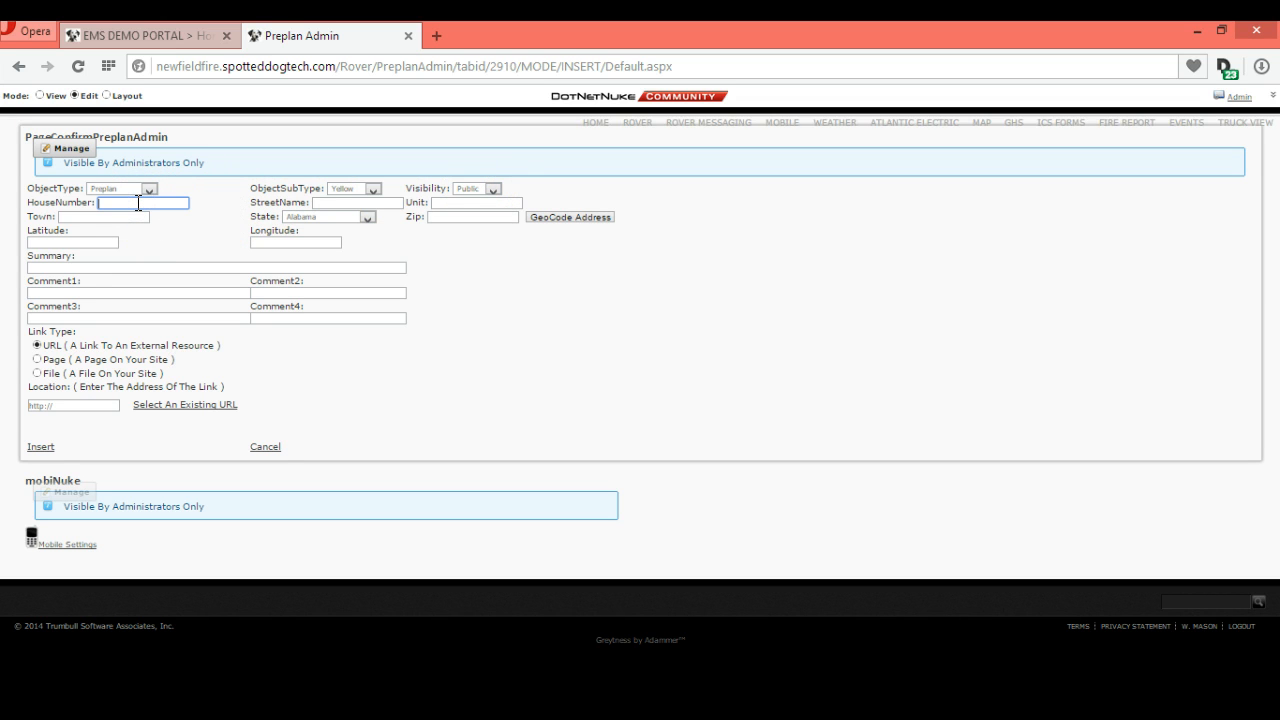
{"action": "type", "text": "302"}
{"action": "left_click", "coordinate": [329, 200]}
{"action": "type", "text": "N. West Blvd"}
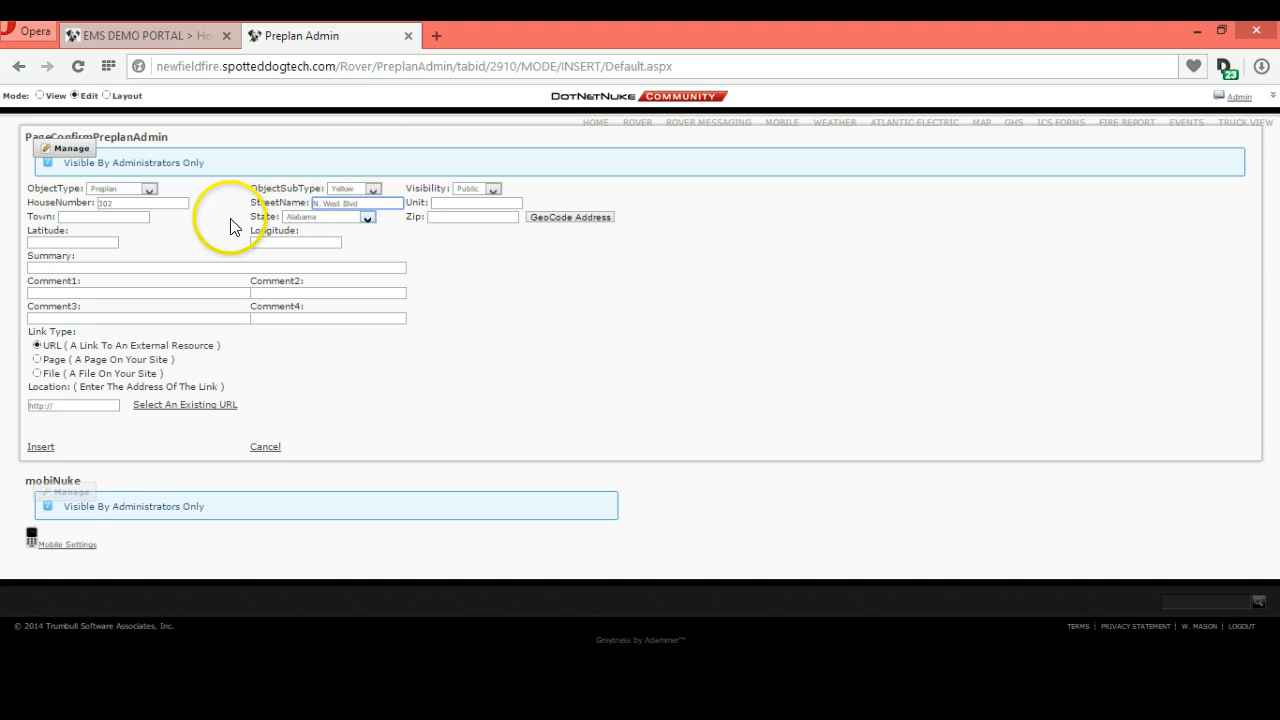
{"action": "left_click", "coordinate": [144, 213]}
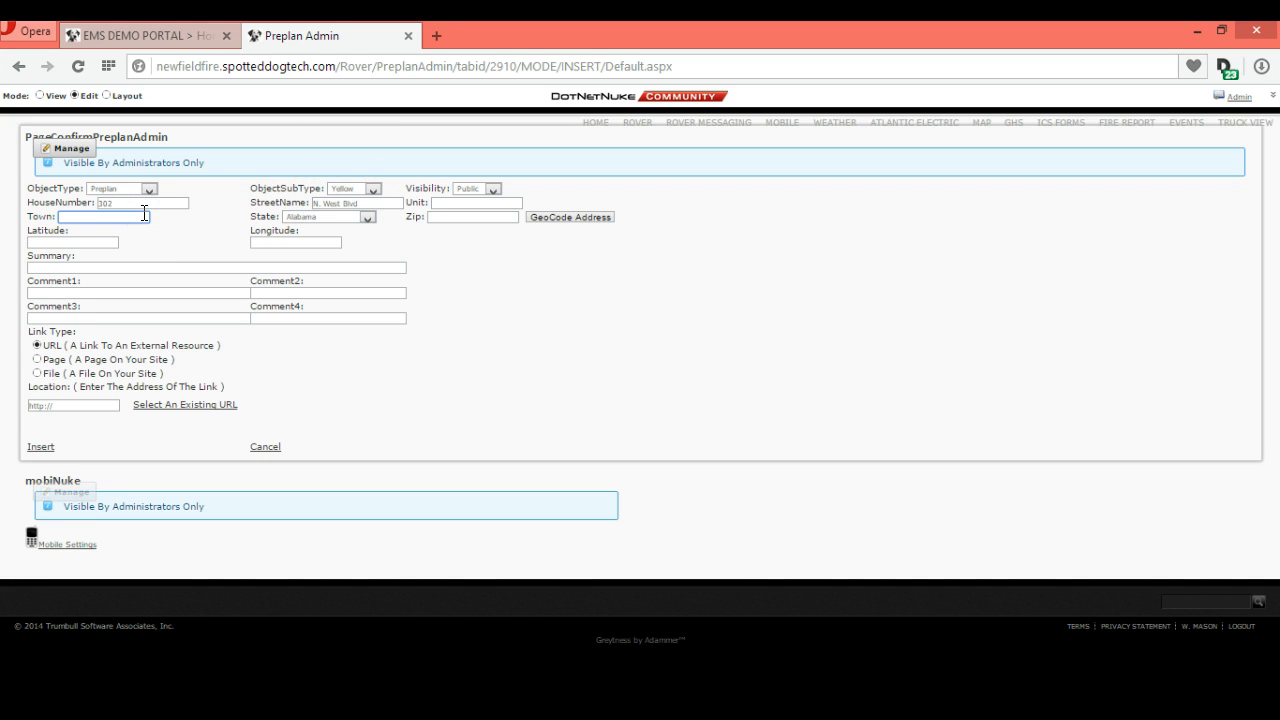
{"action": "type", "text": "Newfield"}
Step: Set the new preplan's state to New Jersey
{"action": "left_click", "coordinate": [366, 219]}
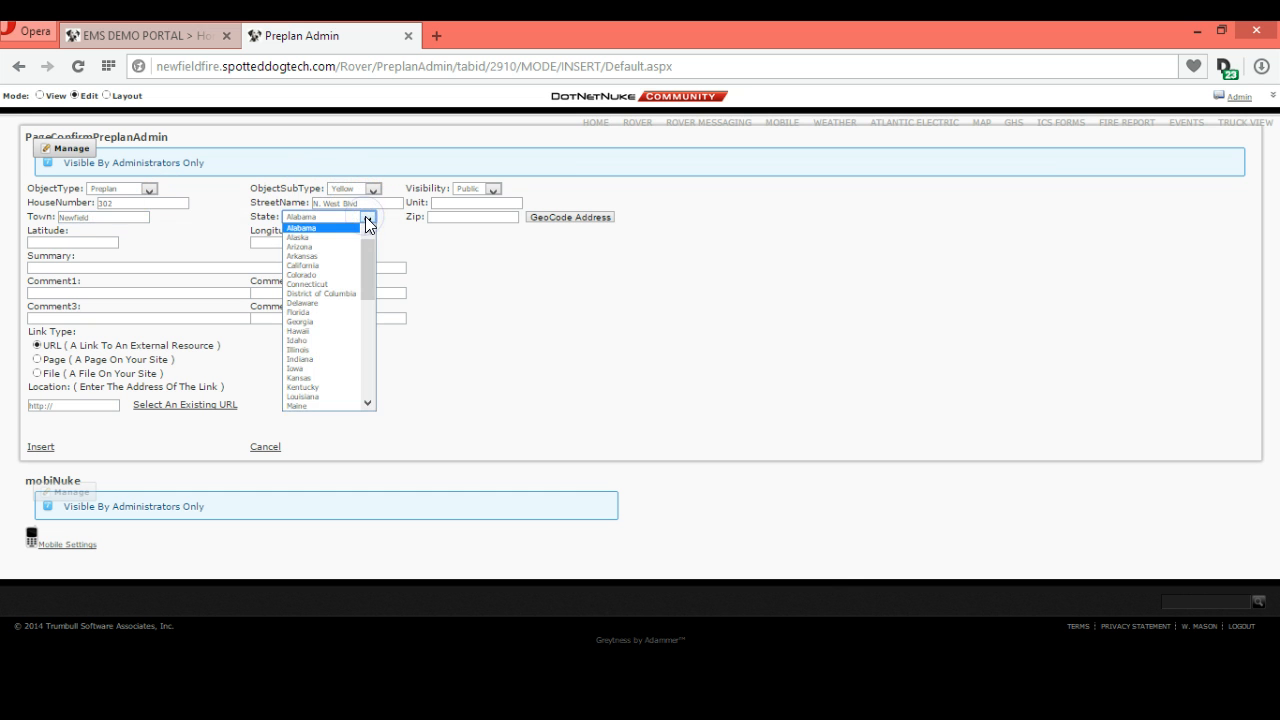
{"action": "key", "text": "n"}
{"action": "key", "text": "n"}
{"action": "key", "text": "n"}
{"action": "key", "text": "n"}
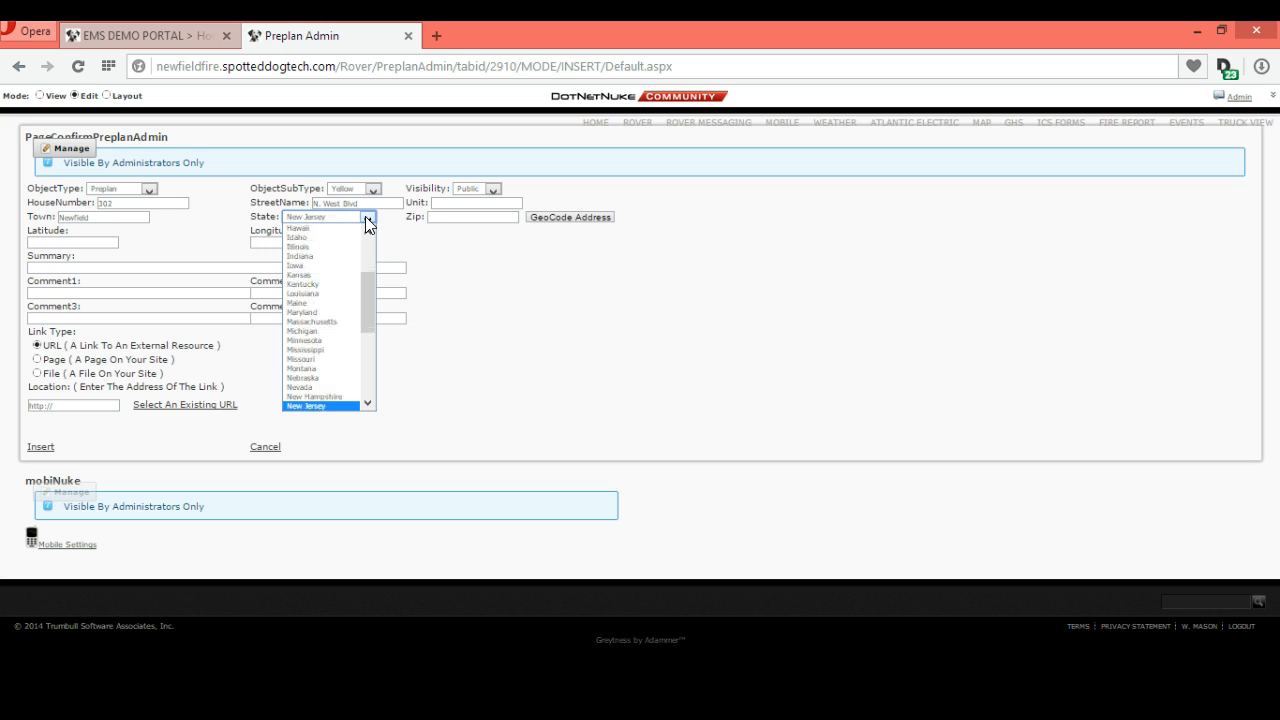
{"action": "left_click", "coordinate": [346, 424]}
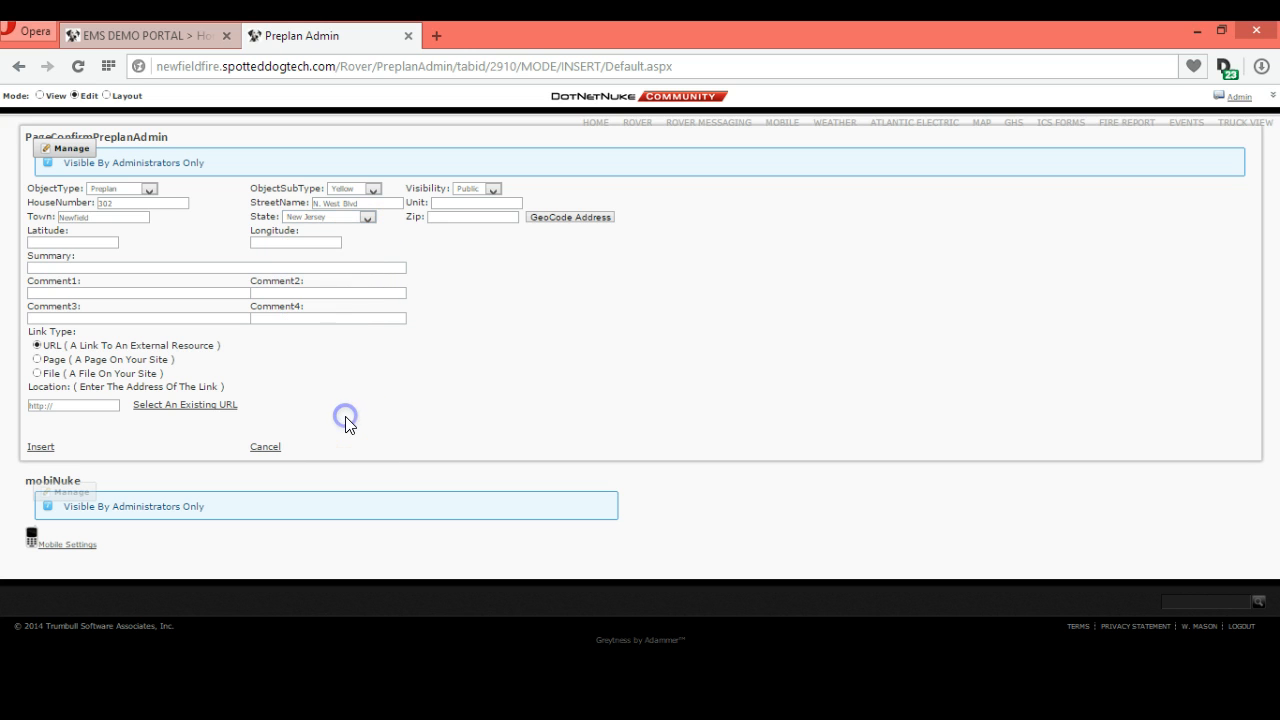
Step: Enter the location's ZIP code and geocode the address to fill in its latitude and longitude
{"action": "left_click", "coordinate": [468, 220]}
{"action": "type", "text": "08344"}
{"action": "left_click", "coordinate": [527, 219]}
{"action": "left_click", "coordinate": [543, 219]}
{"action": "left_click", "coordinate": [545, 220]}
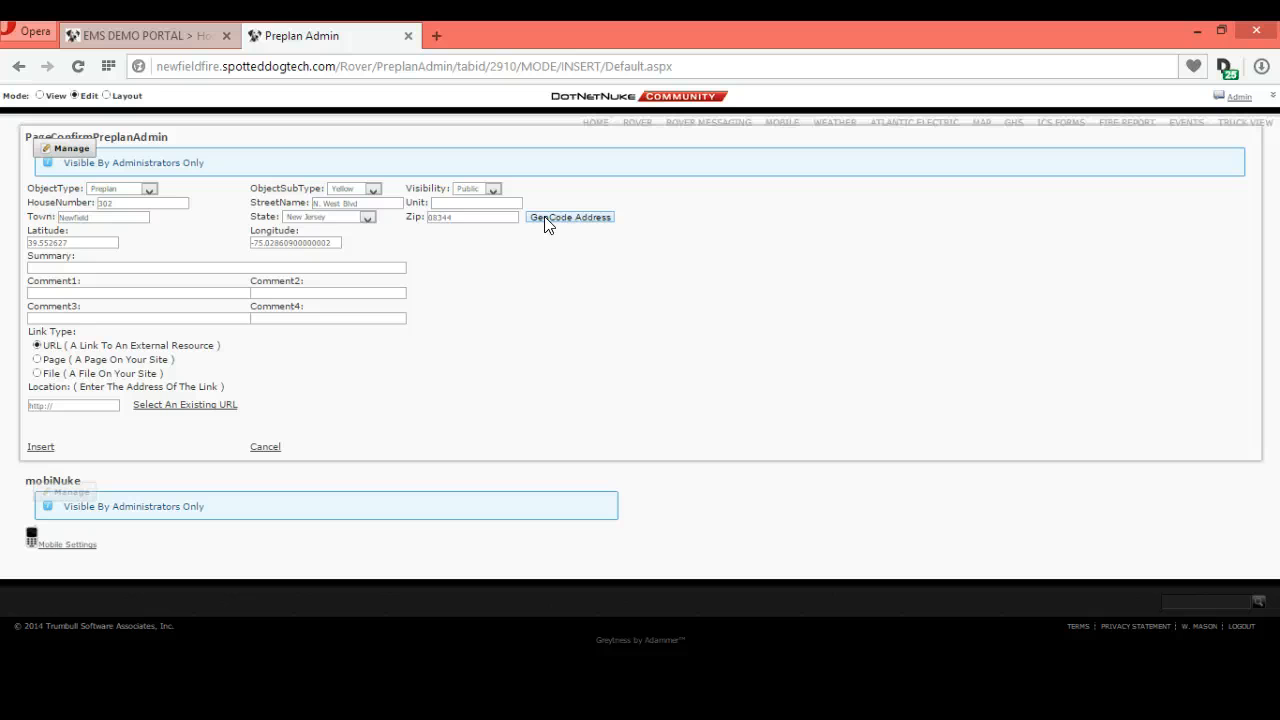
{"action": "left_click", "coordinate": [42, 266]}
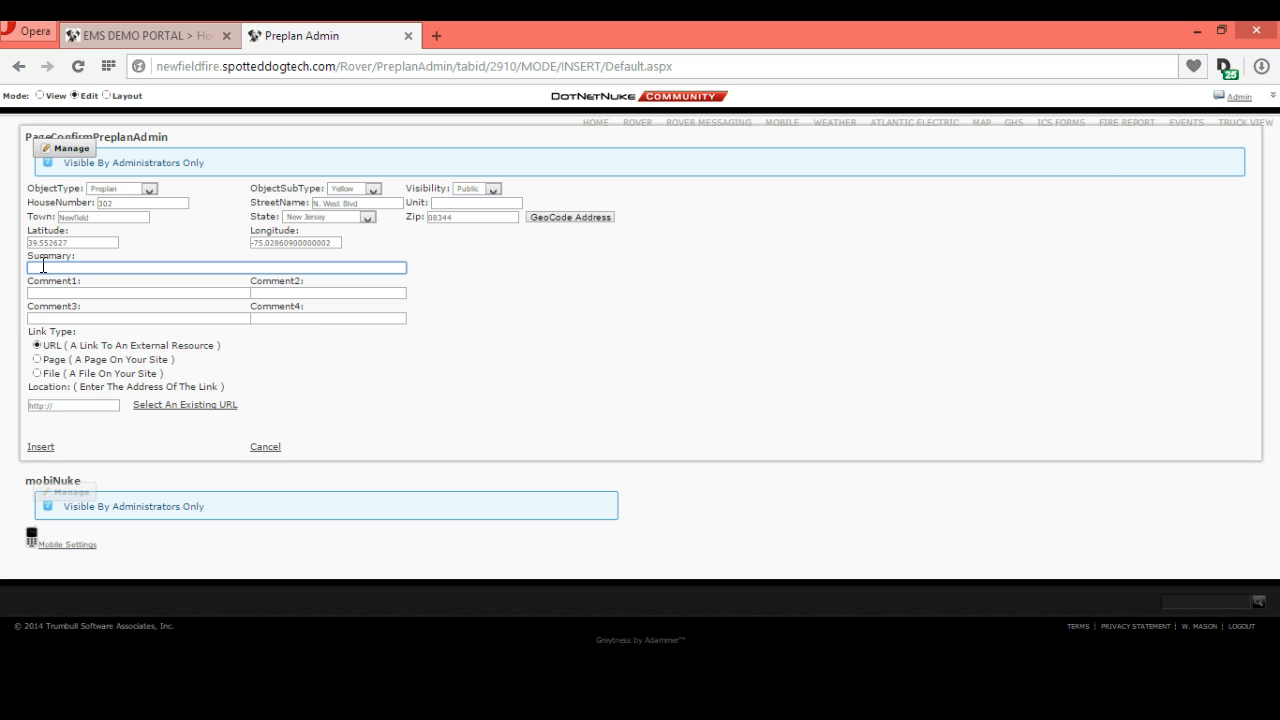
{"action": "left_click", "coordinate": [44, 271]}
{"action": "left_click", "coordinate": [86, 328]}
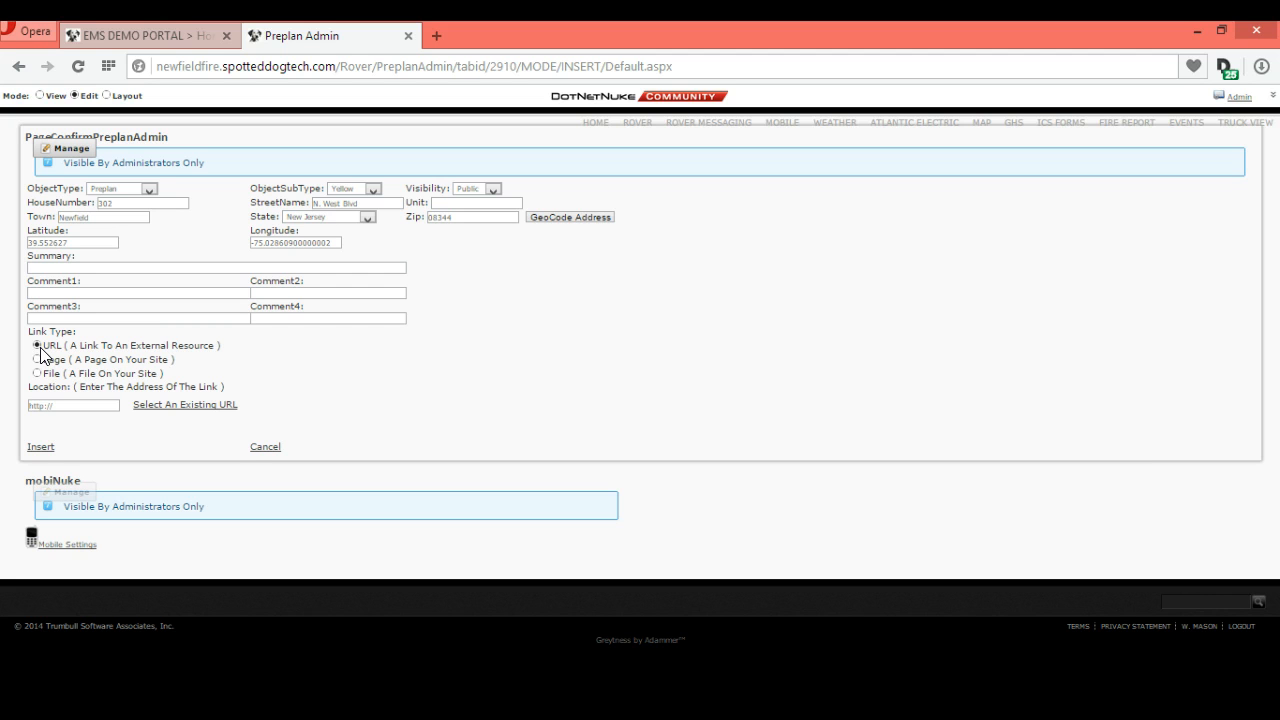
{"action": "left_click", "coordinate": [46, 407]}
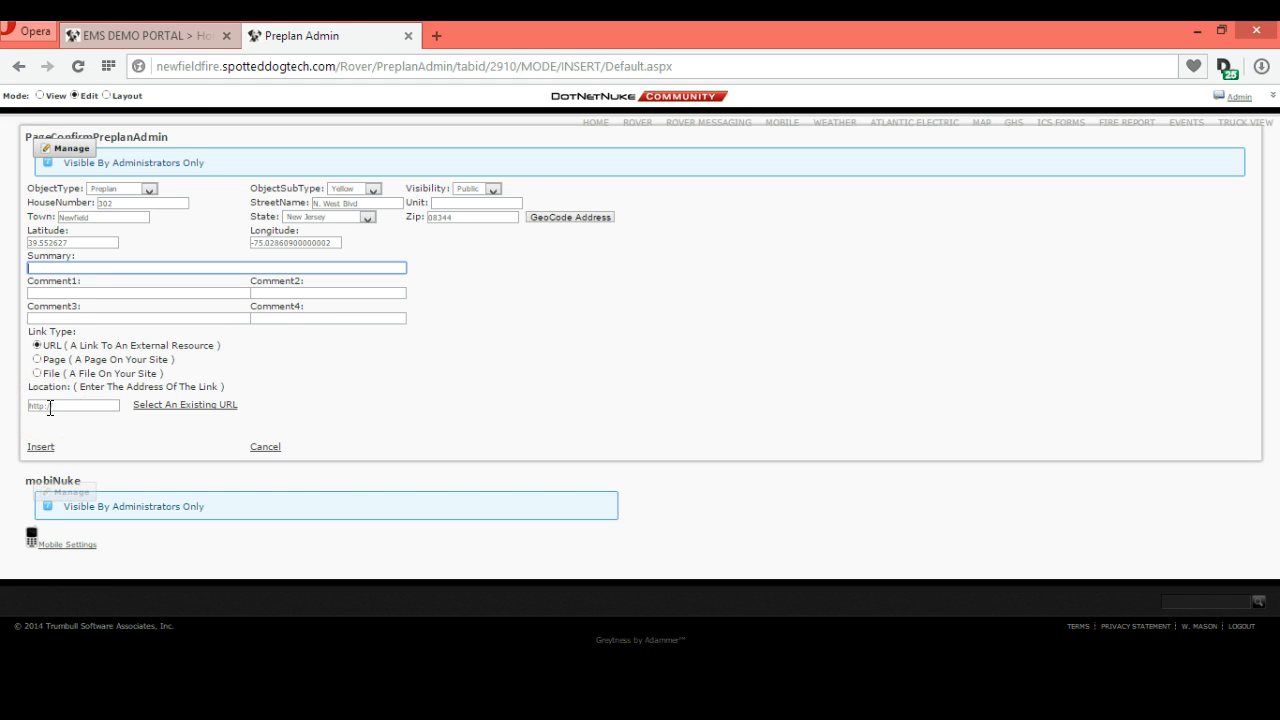
{"action": "left_click", "coordinate": [94, 408]}
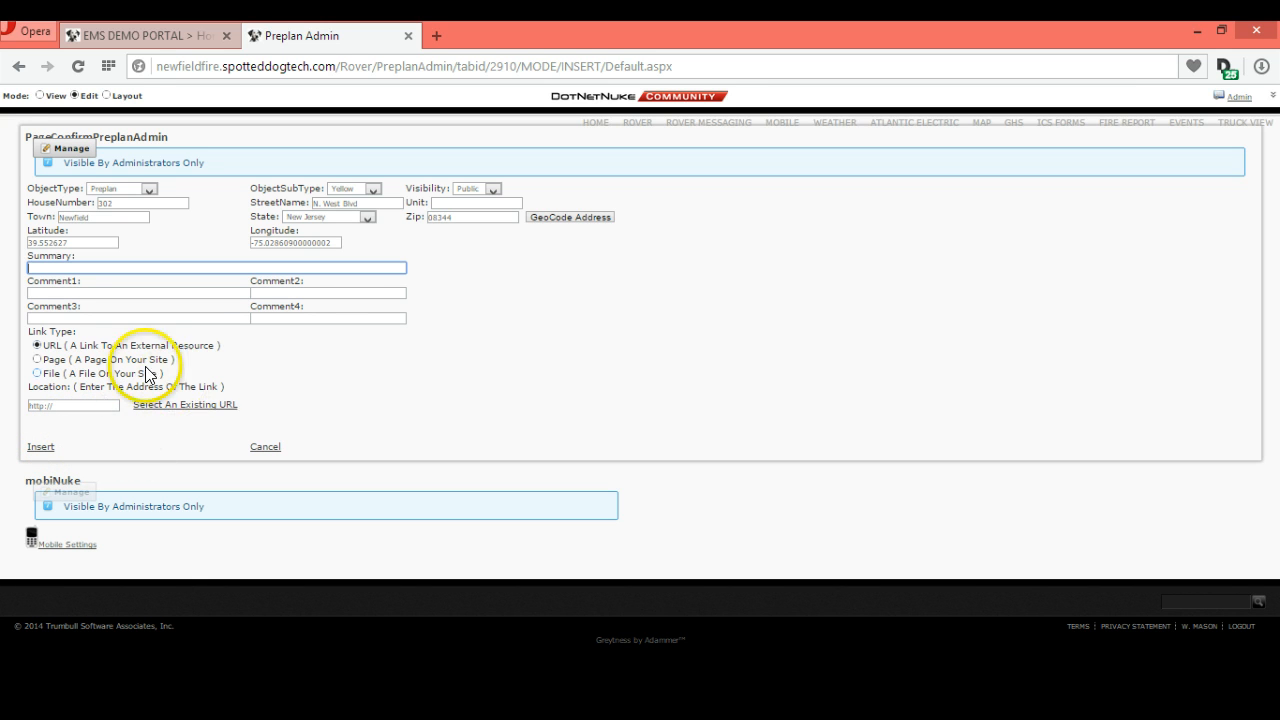
Step: Set the preplan's link type to File and review the files available in the Root location without choosing one
{"action": "left_click", "coordinate": [37, 373]}
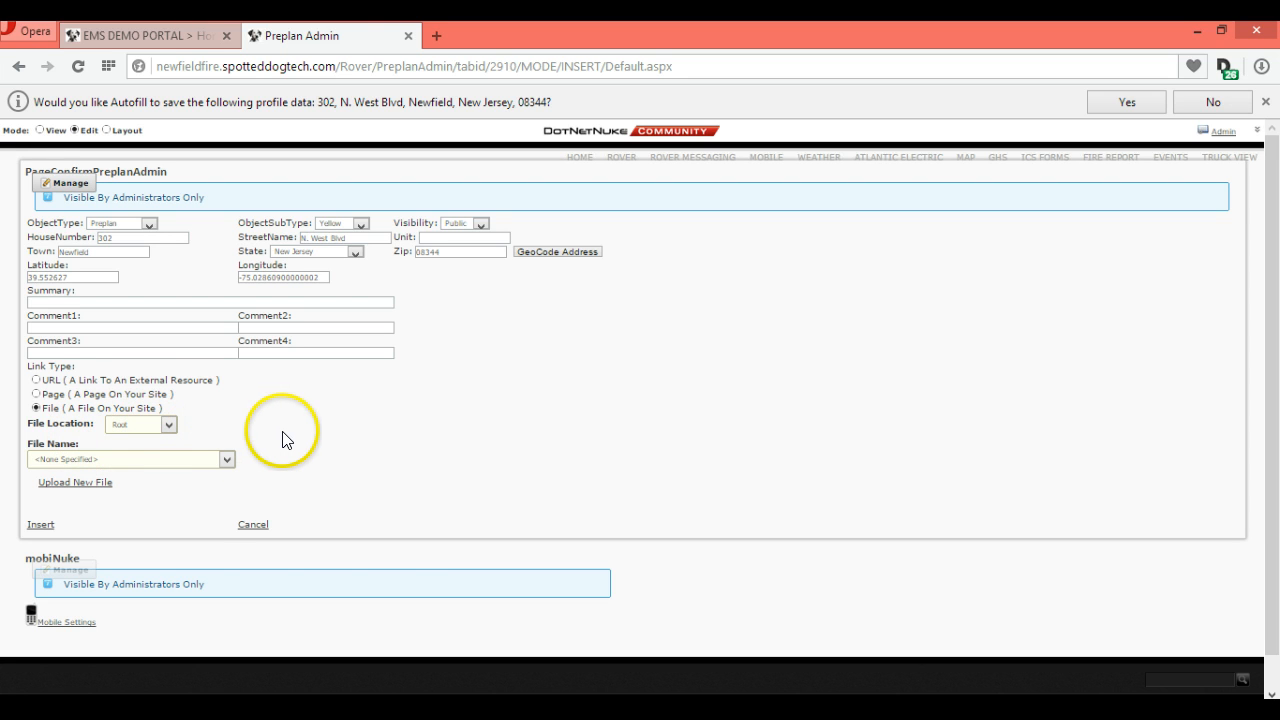
{"action": "left_click", "coordinate": [228, 461]}
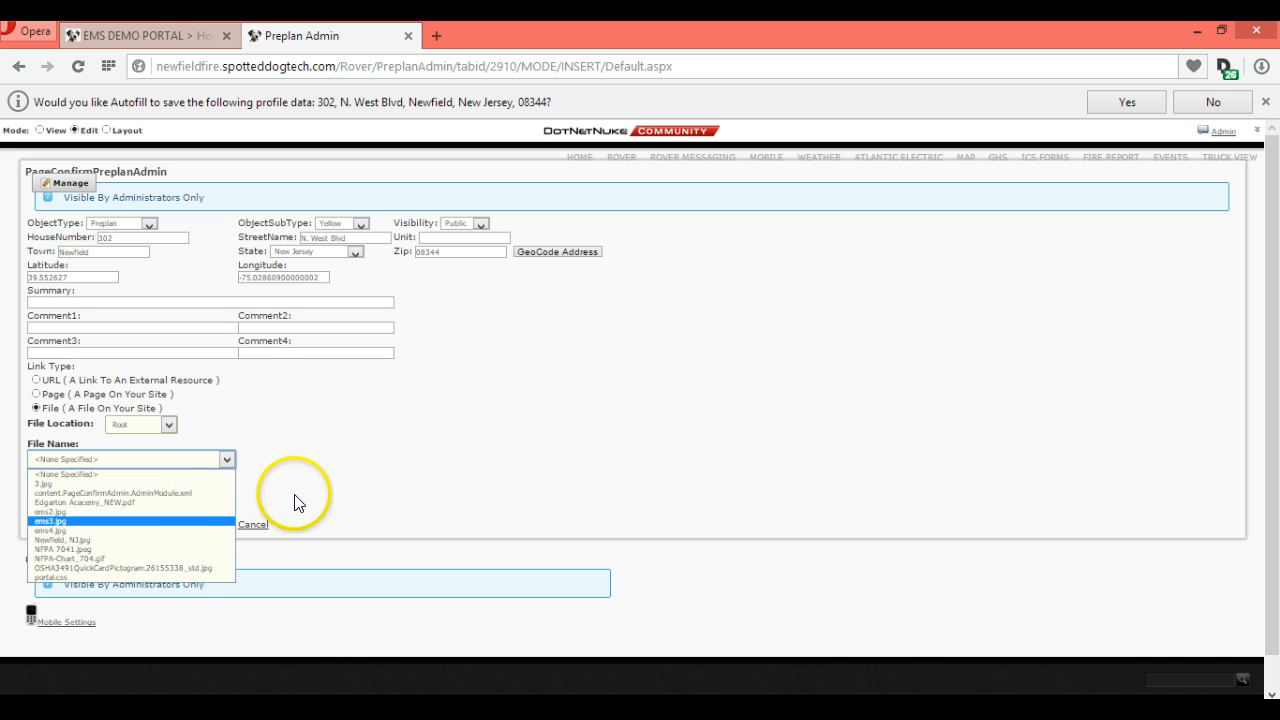
{"action": "left_click", "coordinate": [290, 500]}
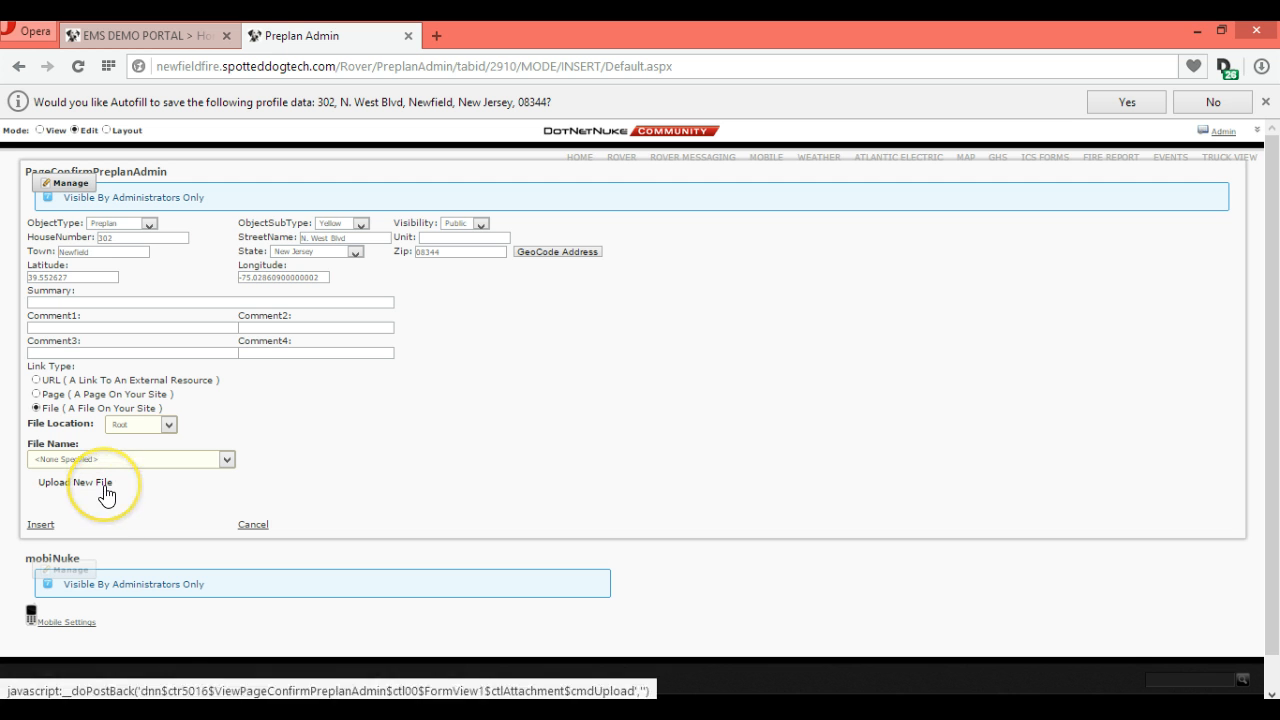
{"action": "left_click", "coordinate": [208, 502]}
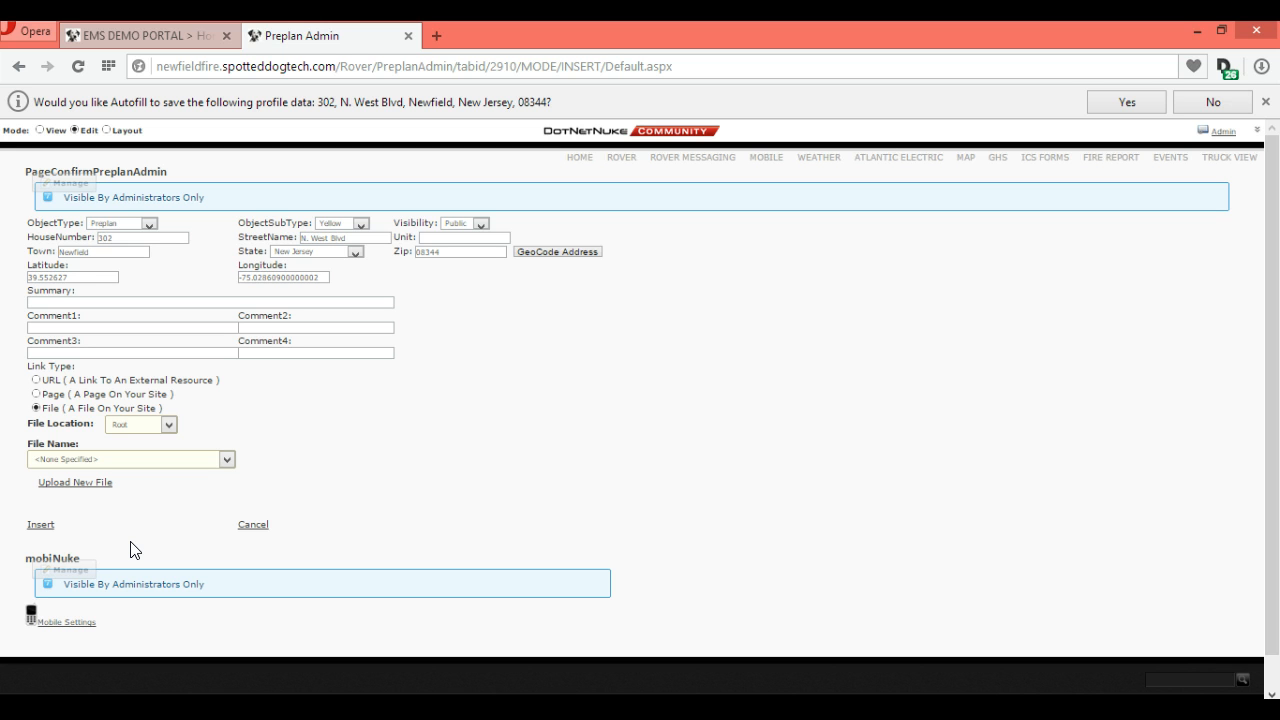
{"action": "left_click", "coordinate": [303, 532]}
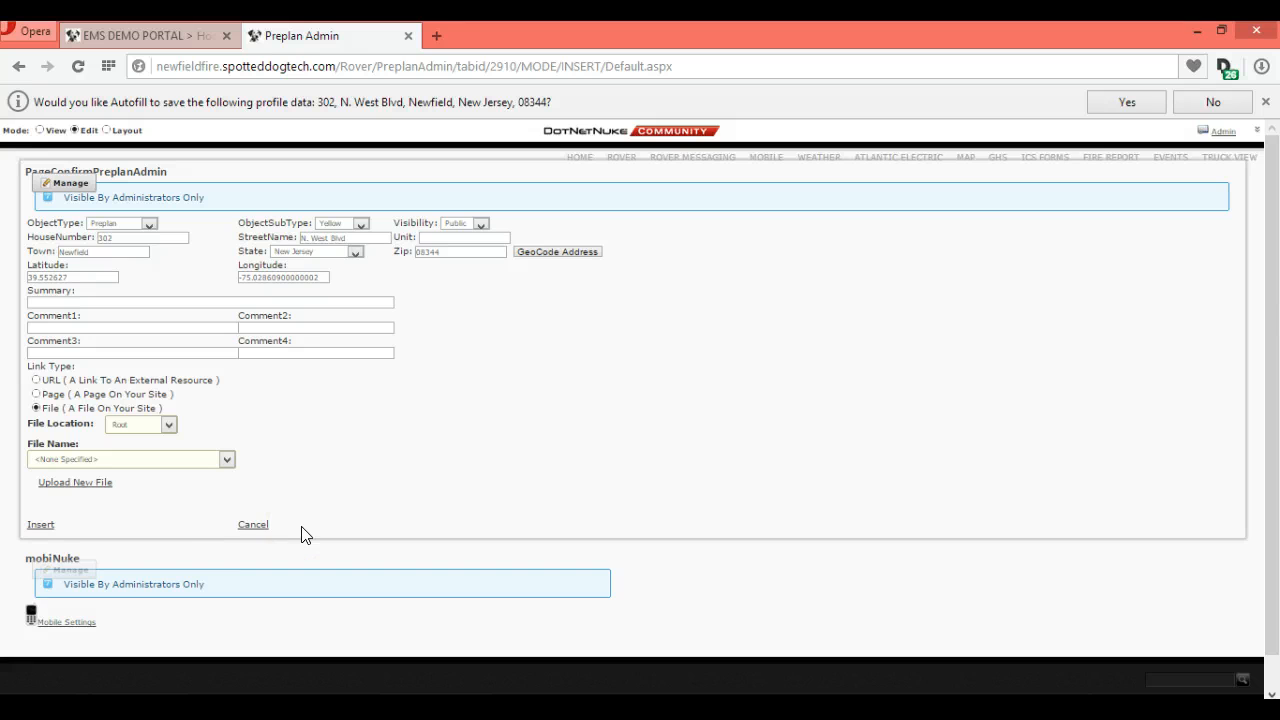